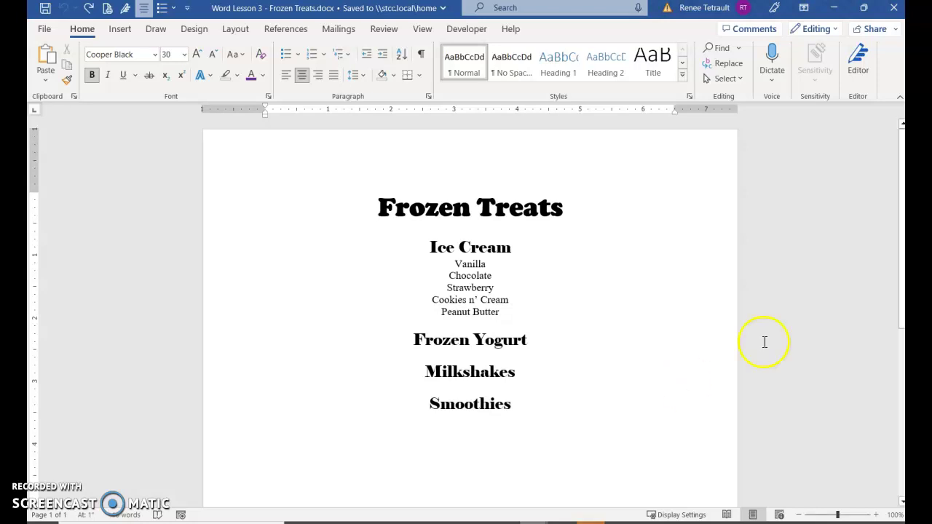
# Step: Check the font and font size of the Frozen Treats title, the Ice Cream heading and the flavors beneath it
pyautogui.click(458, 210)
pyautogui.click(410, 208)
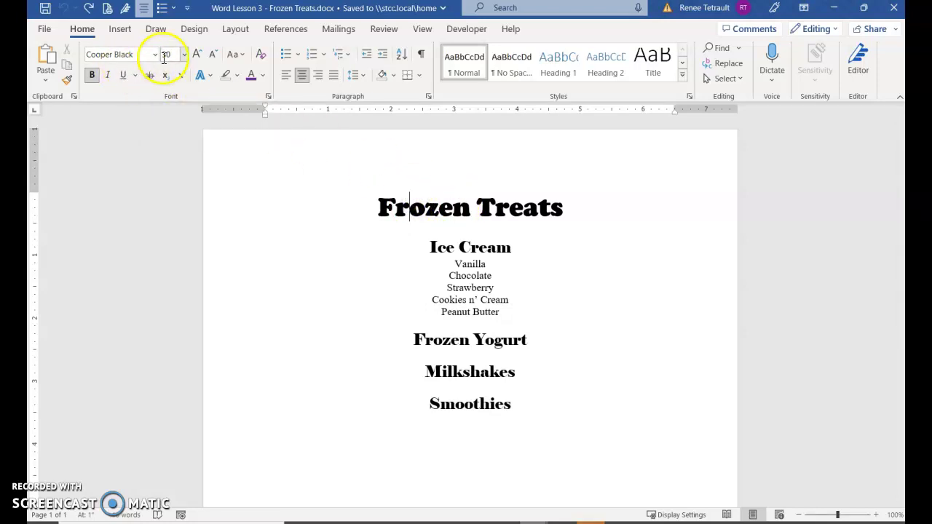
pyautogui.click(473, 246)
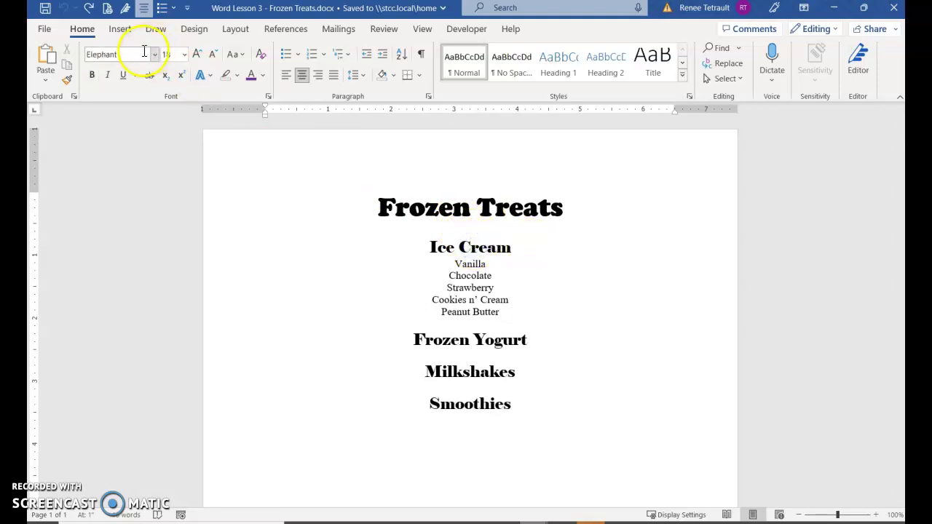
pyautogui.click(470, 265)
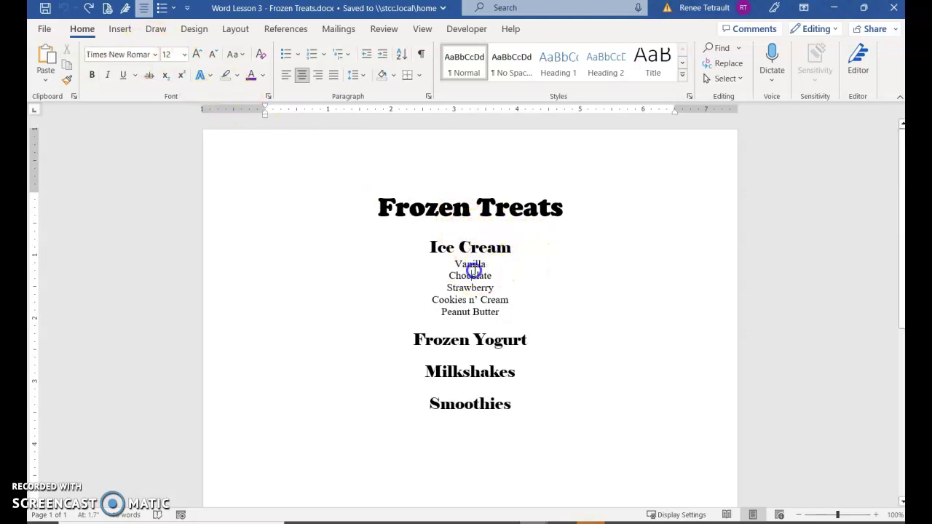
pyautogui.click(464, 300)
# Step: Show the Office clipboard's contents and clear all collected items
pyautogui.click(74, 97)
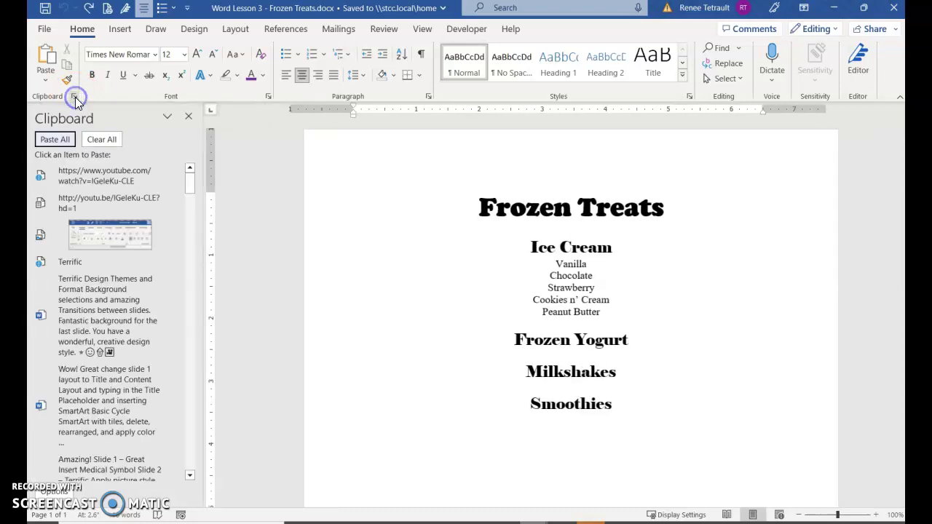
pyautogui.click(101, 140)
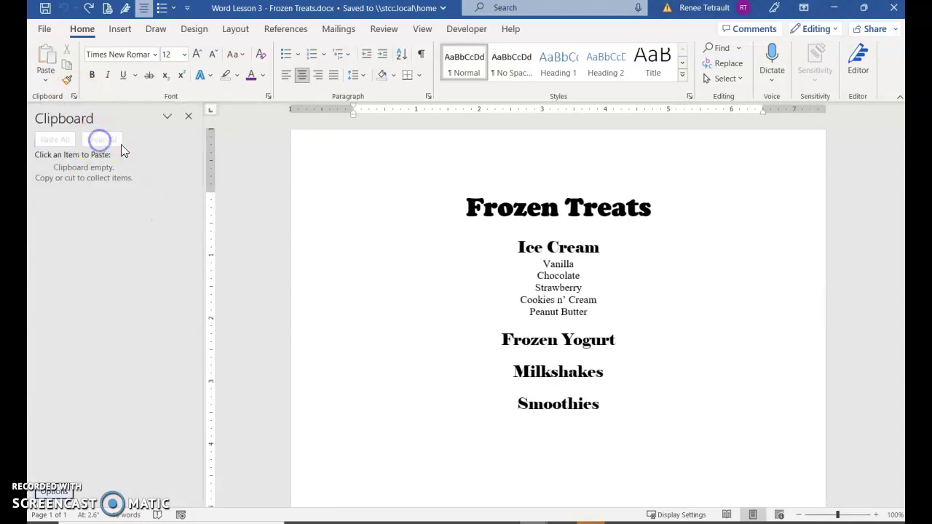
# Step: Cut Chocolate from the Ice Cream list to the clipboard, and delete Strawberry from the same list
pyautogui.doubleClick(560, 277)
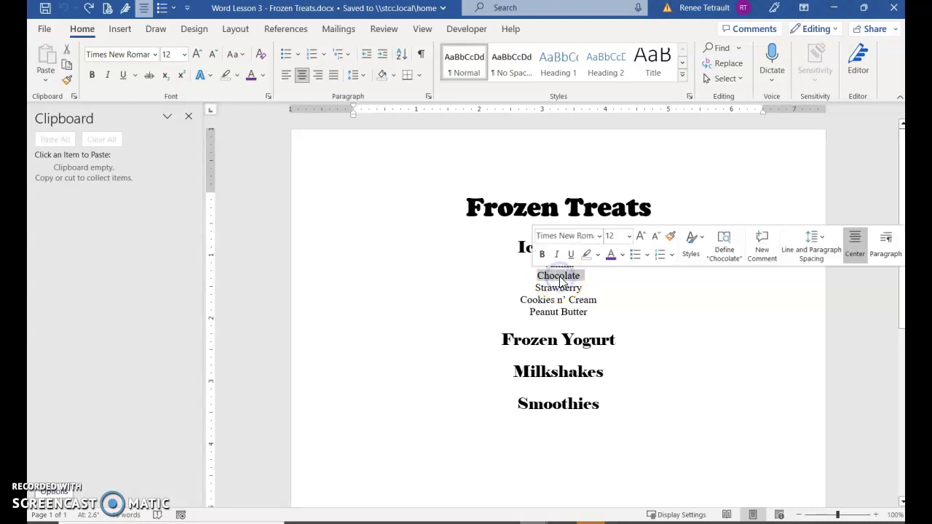
pyautogui.click(65, 55)
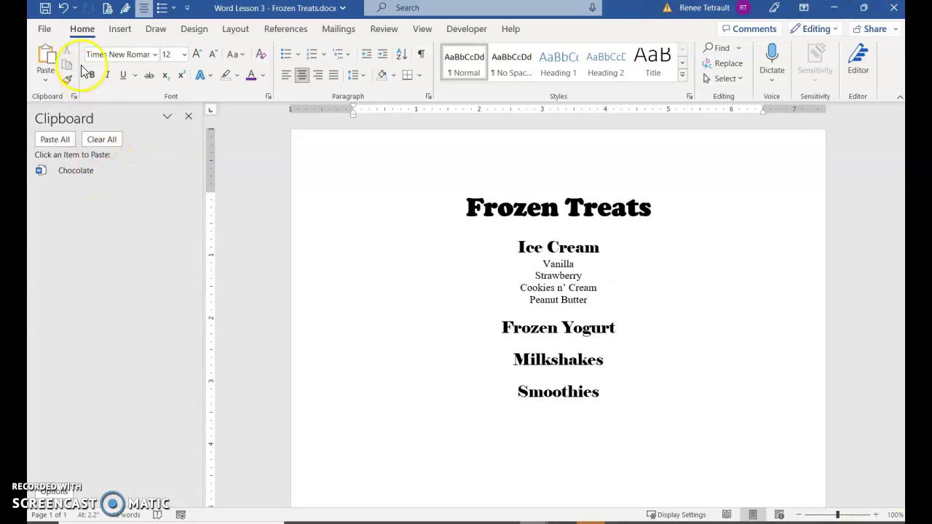
pyautogui.doubleClick(570, 277)
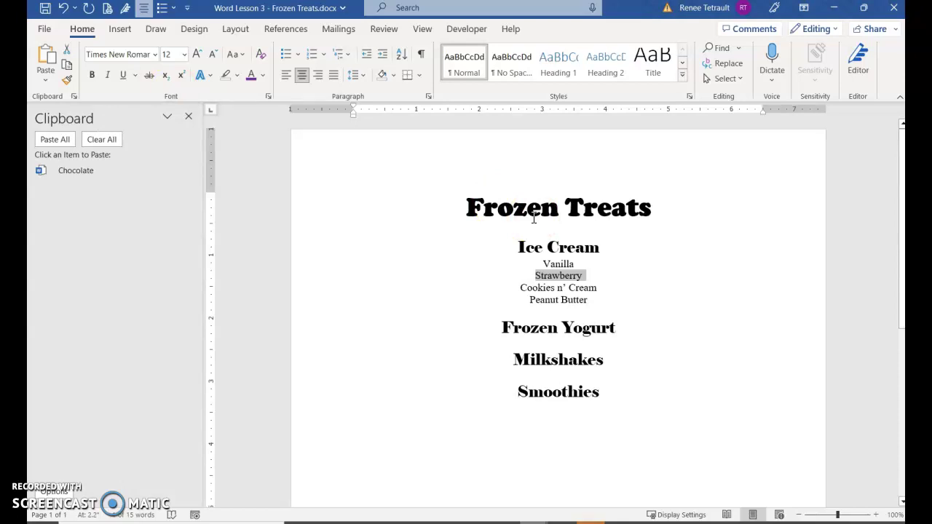
pyautogui.press('Delete')
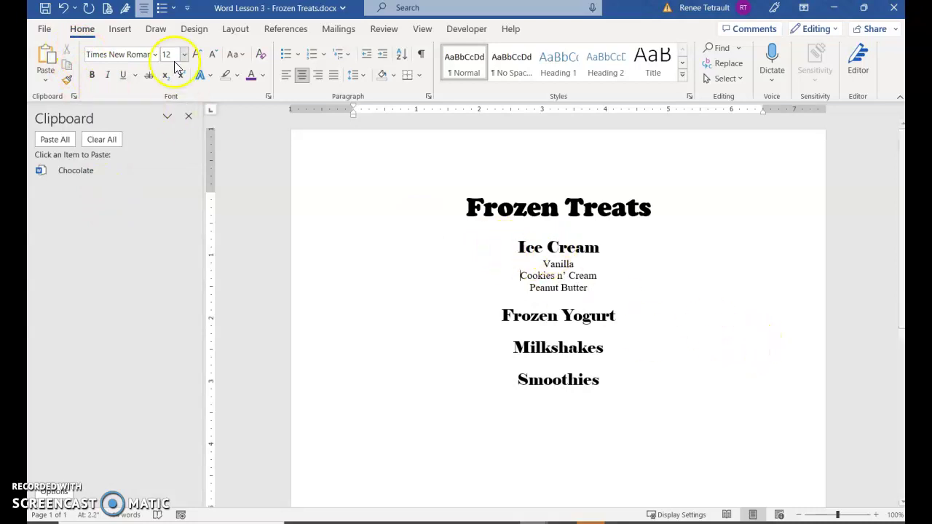
# Step: Undo the Strawberry deletion and the Chocolate cut, and clear the clipboard
pyautogui.click(64, 9)
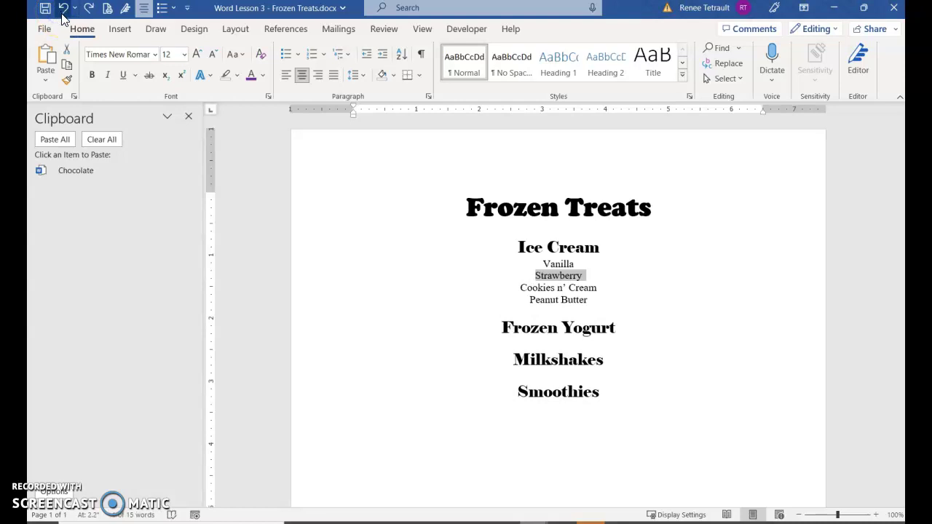
pyautogui.click(63, 10)
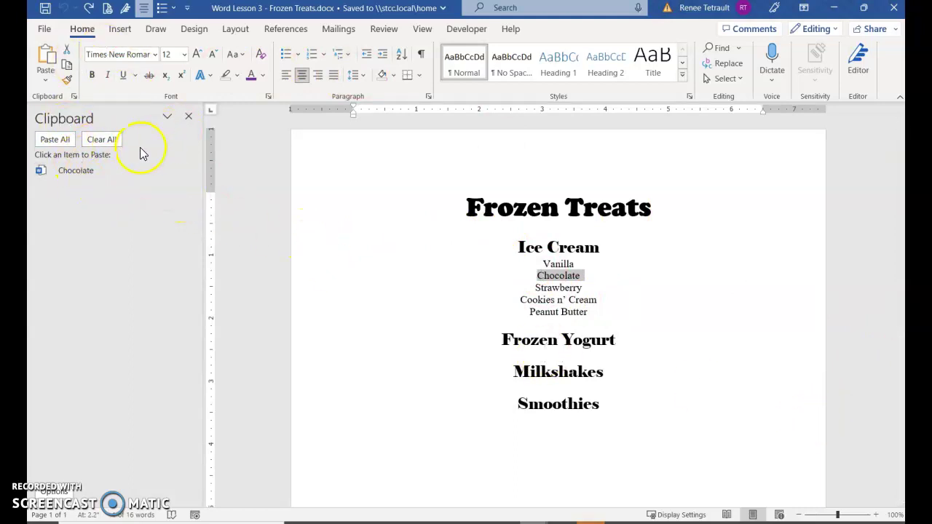
pyautogui.click(102, 139)
# Step: Sort the five flavors under Ice Cream by paragraphs as text in ascending order, with no header row
pyautogui.click(644, 337)
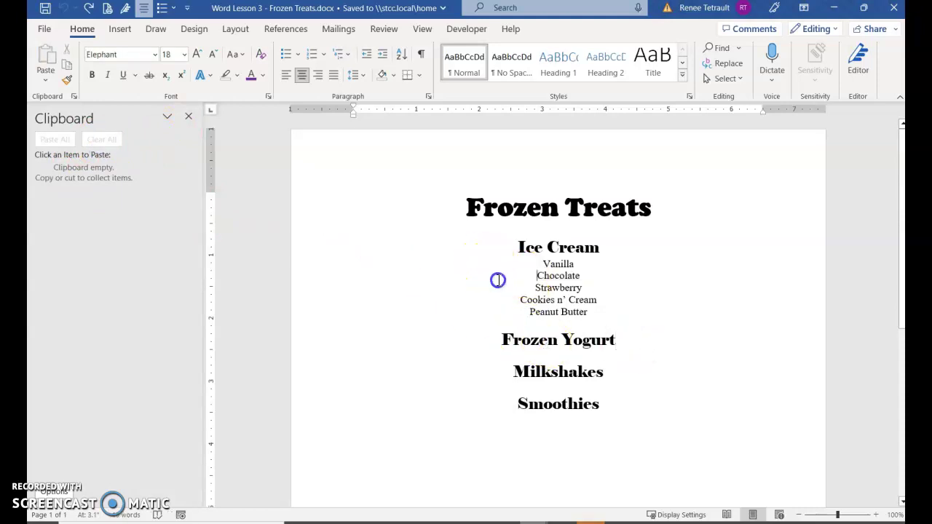
pyautogui.moveTo(497, 278); pyautogui.dragTo(553, 300)
pyautogui.moveTo(430, 256); pyautogui.dragTo(433, 281)
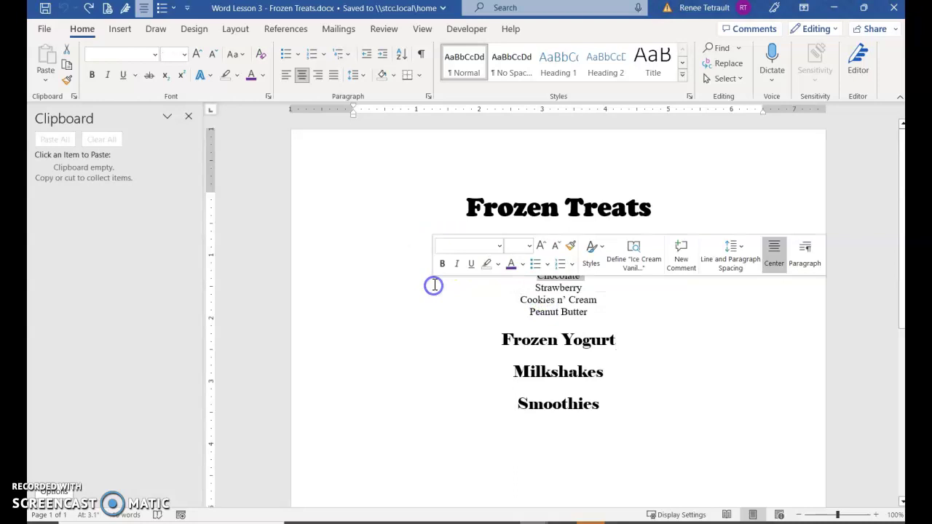
pyautogui.click(574, 320)
pyautogui.moveTo(510, 263); pyautogui.dragTo(597, 309)
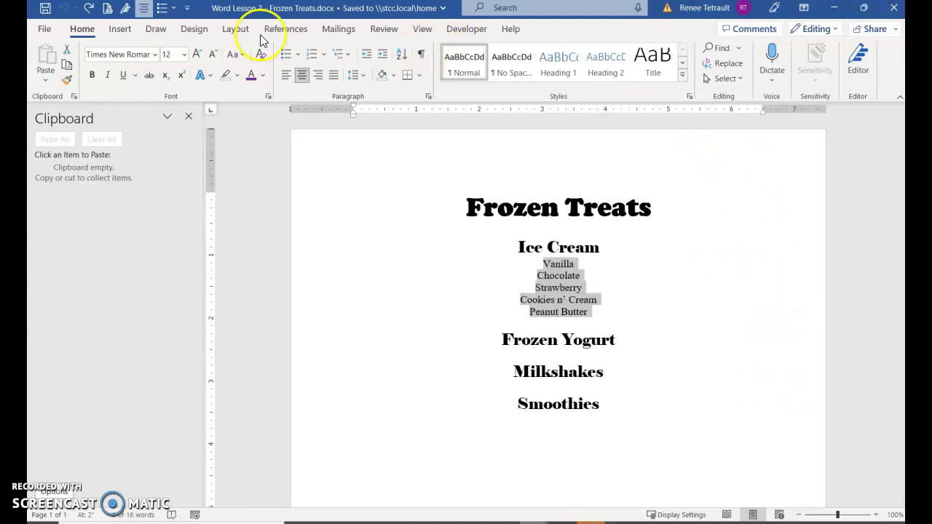
pyautogui.click(401, 57)
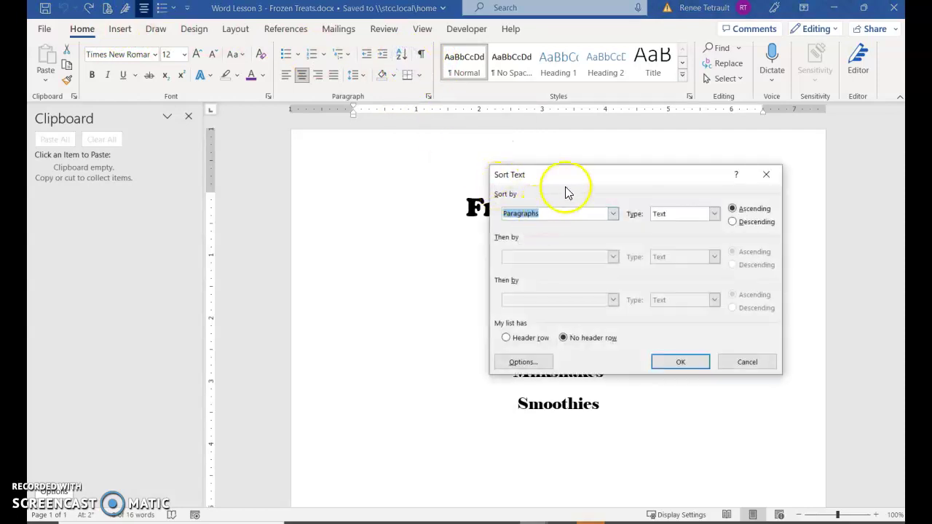
pyautogui.moveTo(573, 175); pyautogui.dragTo(662, 225)
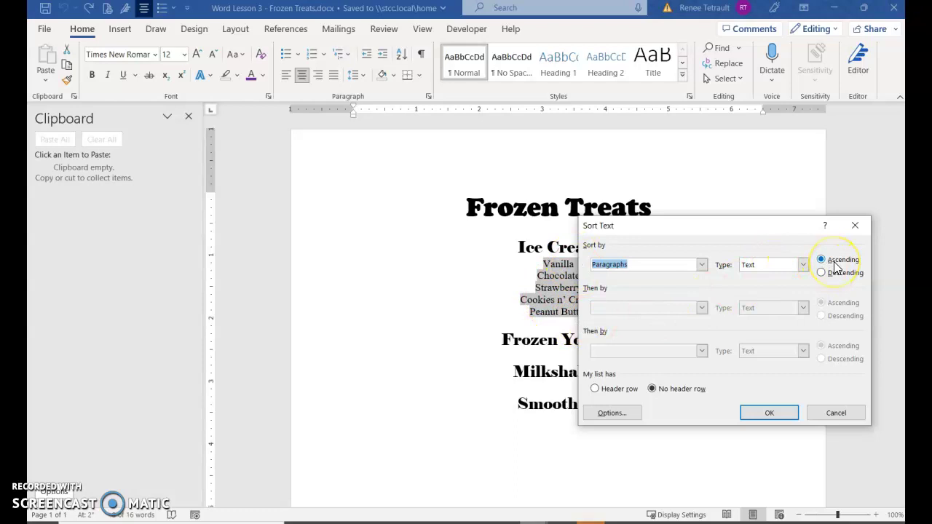
pyautogui.click(769, 412)
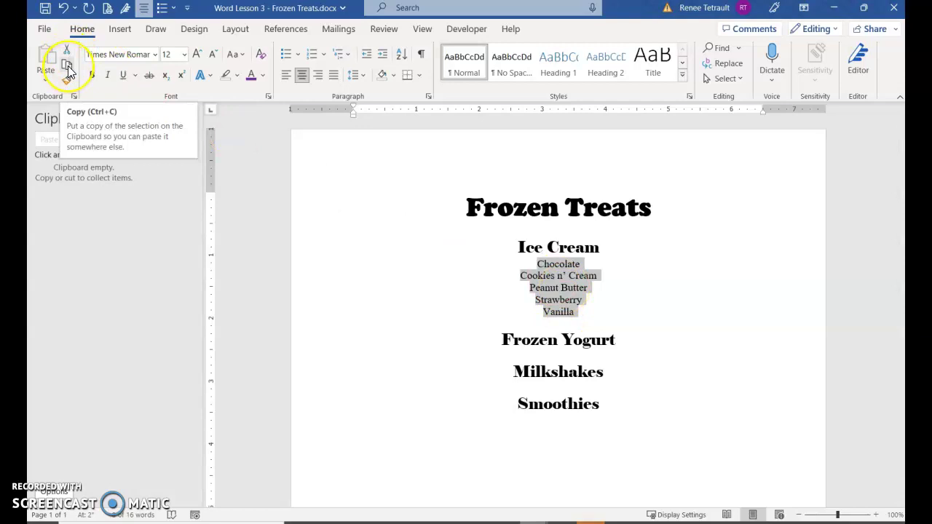
# Step: Copy the sorted flavor list and paste it on the empty line under Frozen Yogurt
pyautogui.click(66, 66)
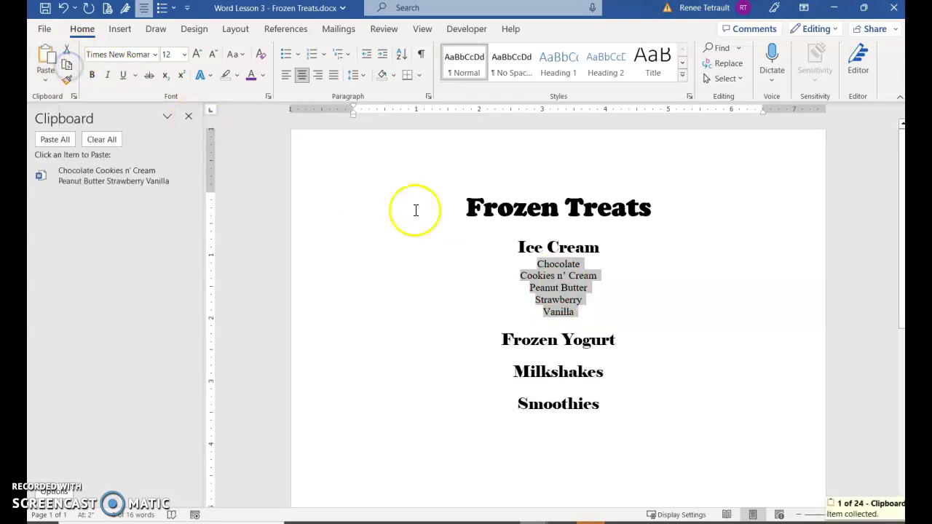
pyautogui.click(567, 355)
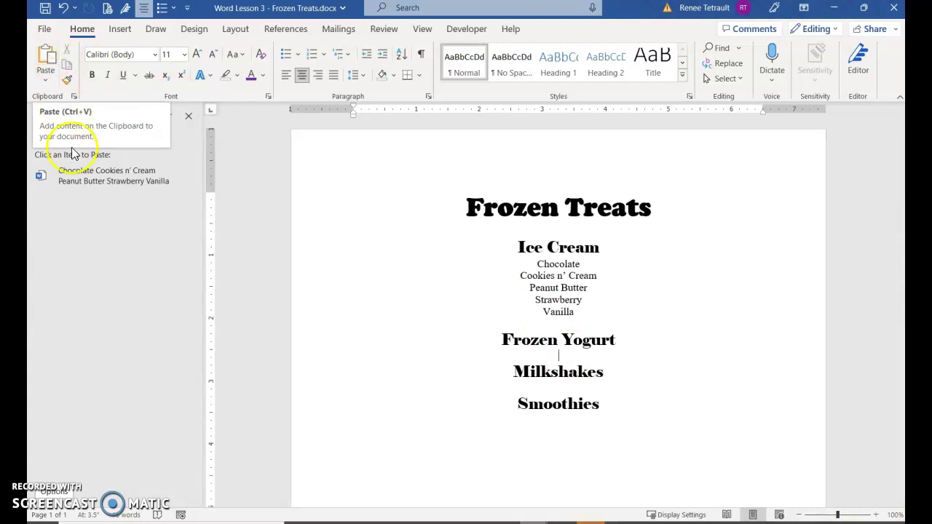
pyautogui.click(83, 176)
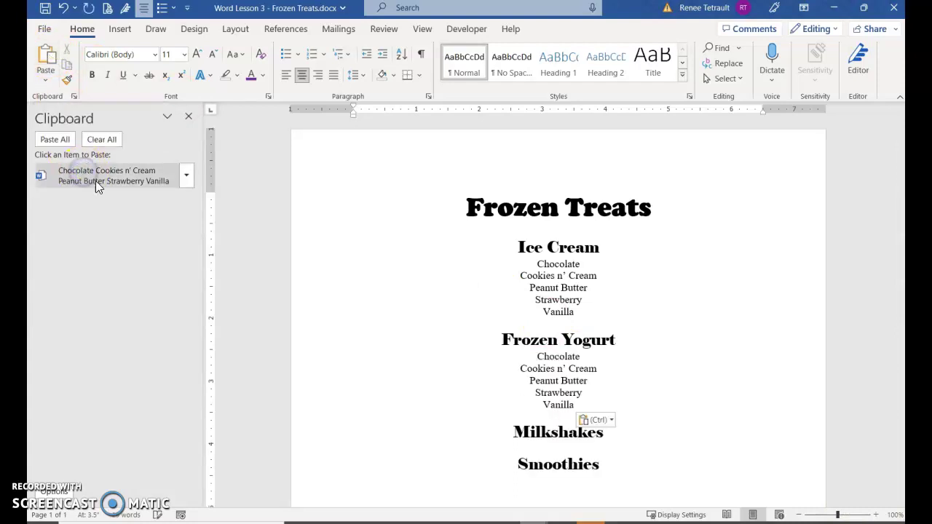
# Step: Paste the copied flavor list on the empty line under Milkshakes
pyautogui.click(575, 449)
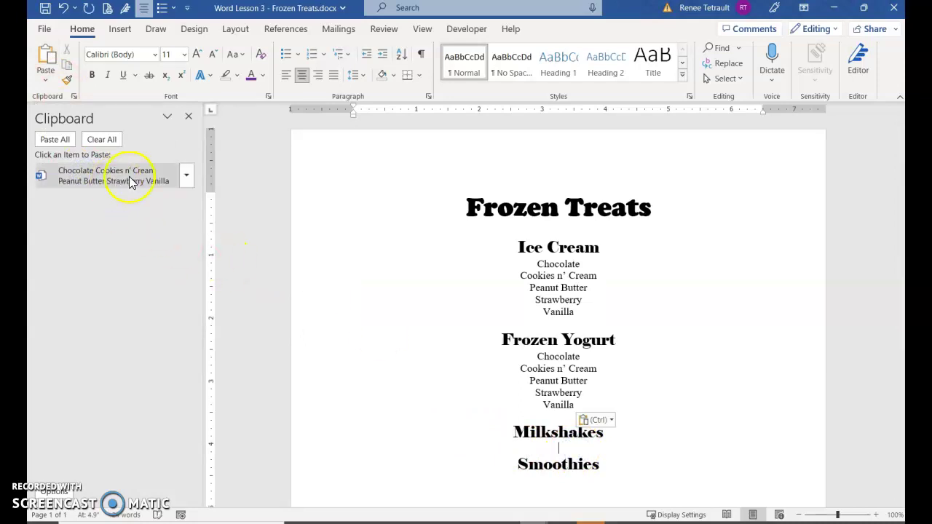
pyautogui.click(187, 177)
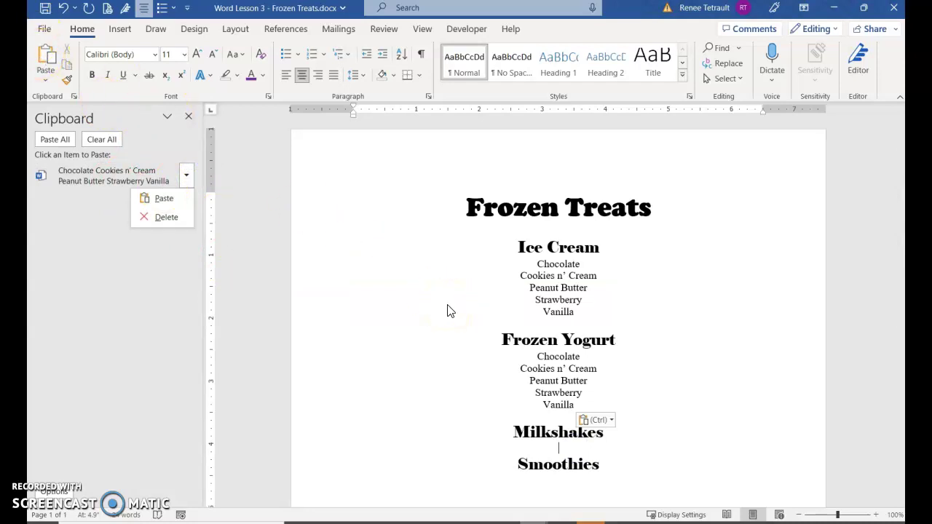
pyautogui.click(562, 431)
pyautogui.click(578, 454)
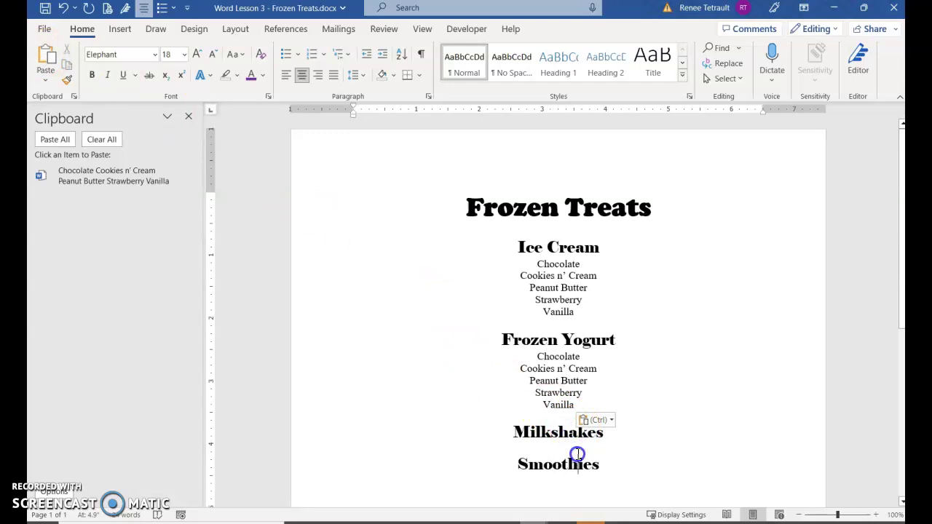
pyautogui.click(577, 447)
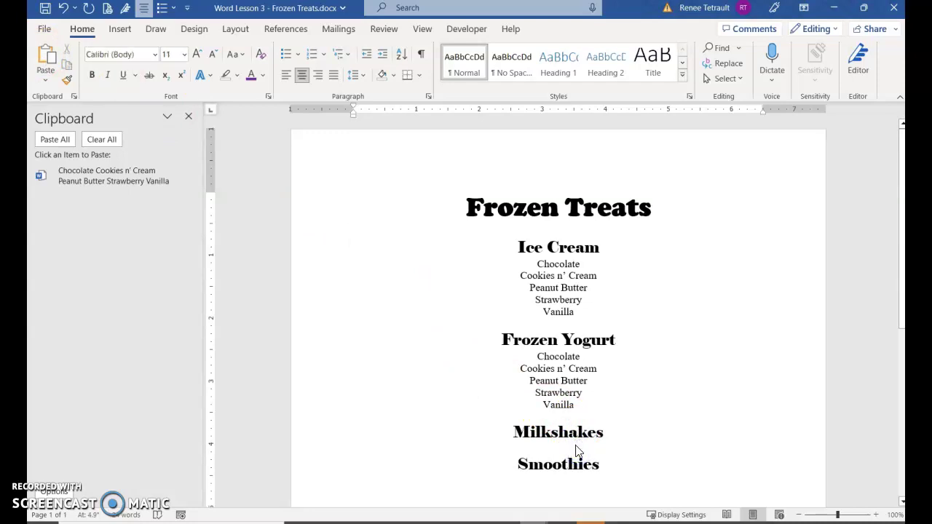
pyautogui.hotkey('ctrl', 'v')
# Step: Compare the paste options under Smoothies and paste the flavor list there with Keep Source Formatting
pyautogui.scroll(-2, 583, 439)
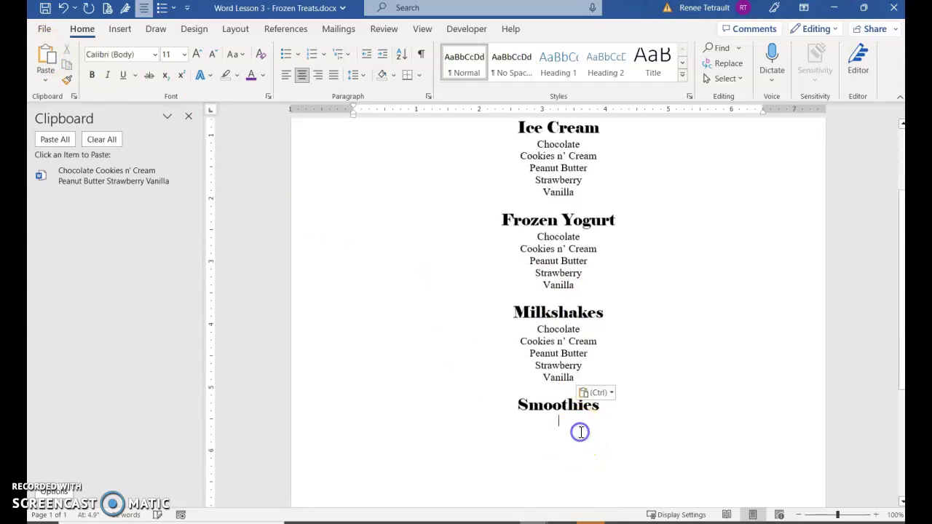
pyautogui.click(562, 430)
pyautogui.rightClick(564, 426)
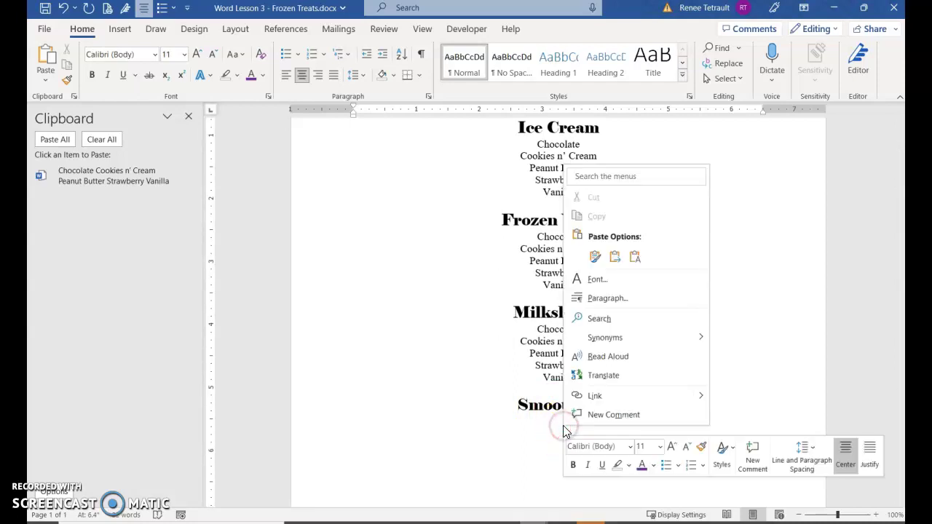
pyautogui.click(614, 259)
pyautogui.click(594, 258)
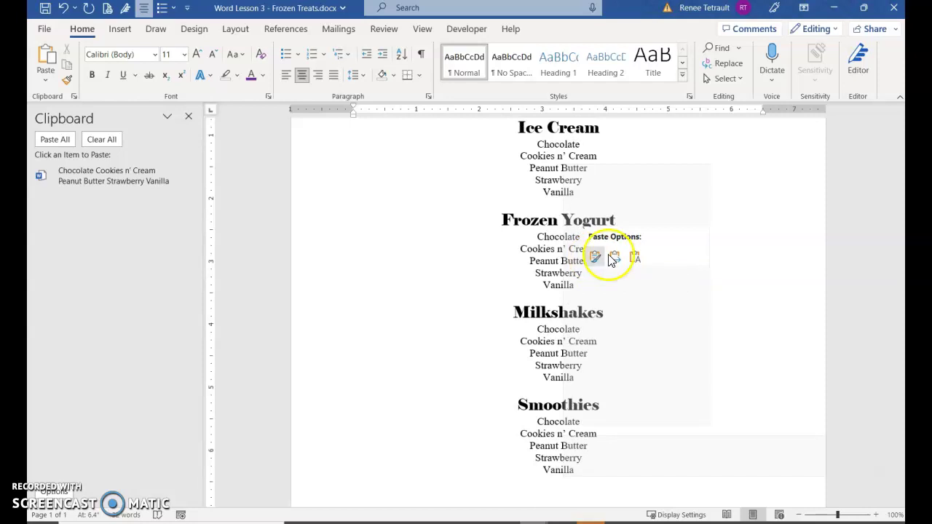
pyautogui.click(613, 260)
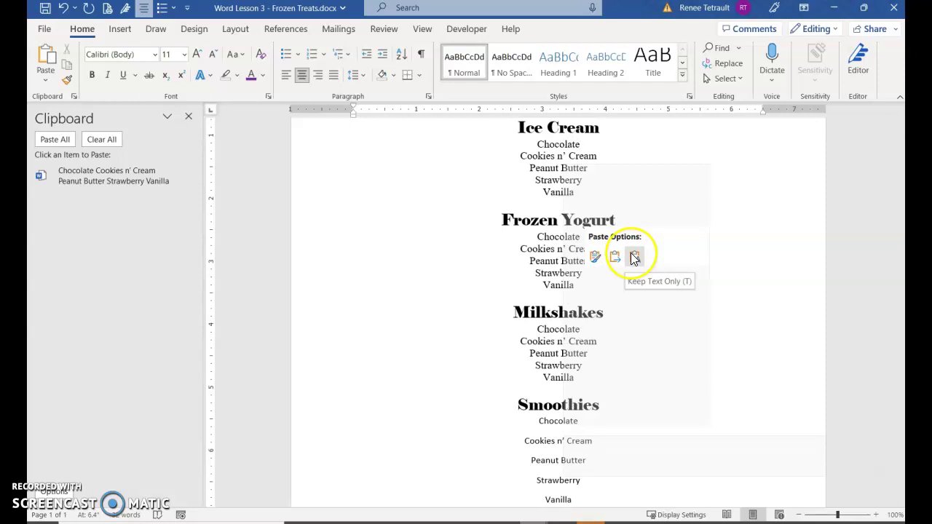
pyautogui.rightClick(586, 258)
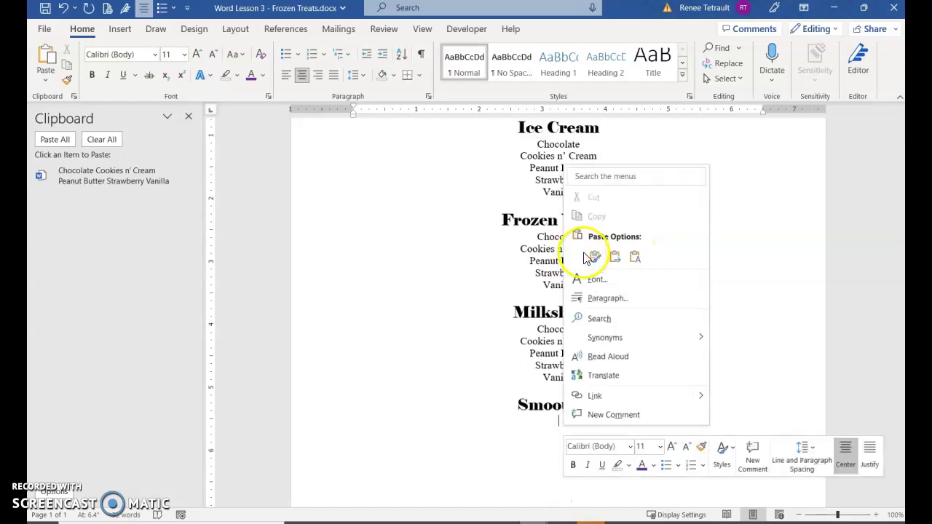
pyautogui.click(595, 257)
# Step: Review the four flavor lists and display the document in One Page zoom
pyautogui.scroll(3, 711, 454)
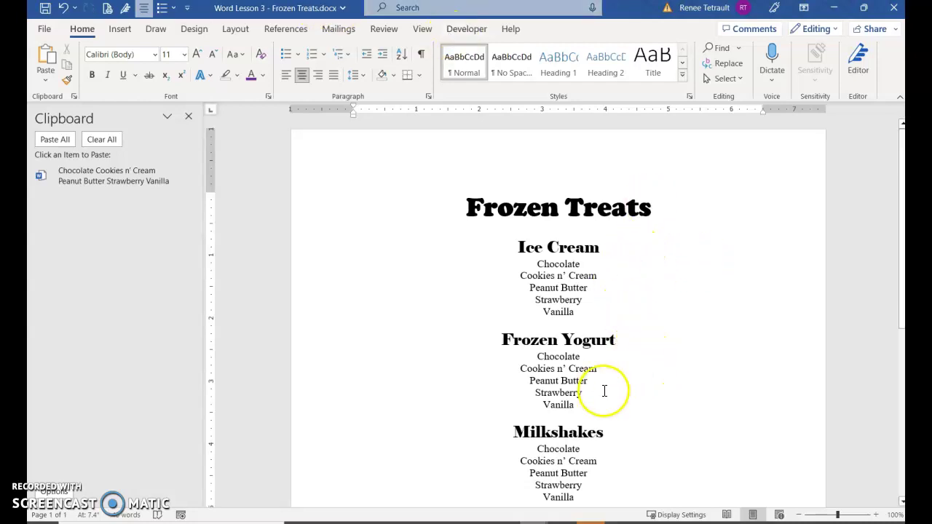
pyautogui.scroll(-2, 604, 393)
pyautogui.scroll(-2, 611, 406)
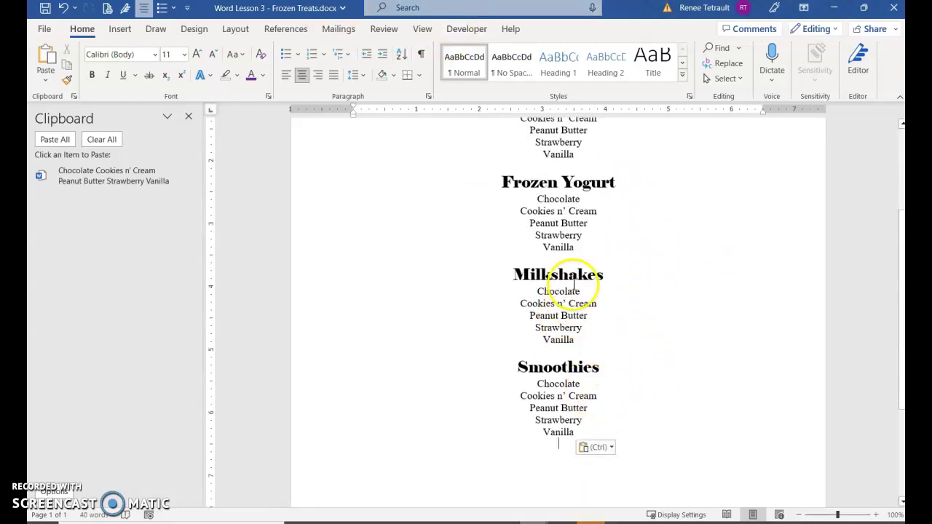
pyautogui.scroll(4, 575, 280)
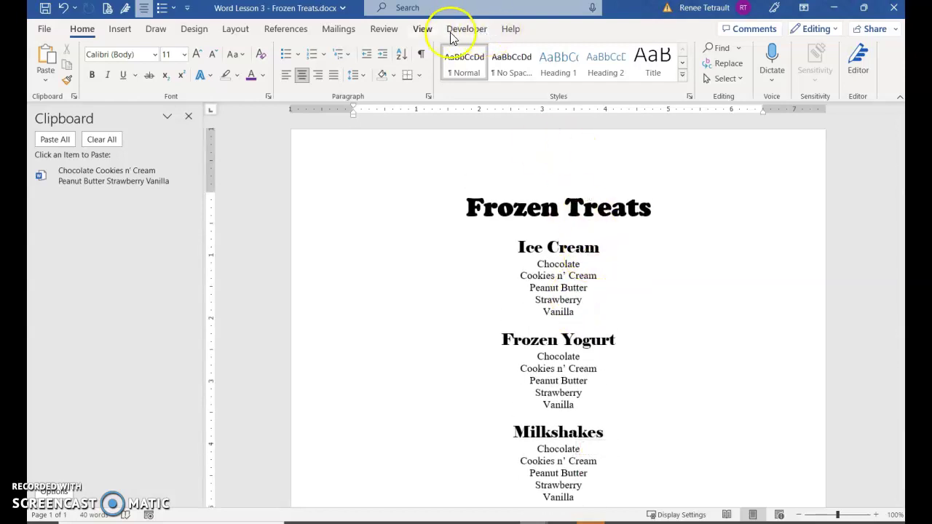
pyautogui.click(414, 31)
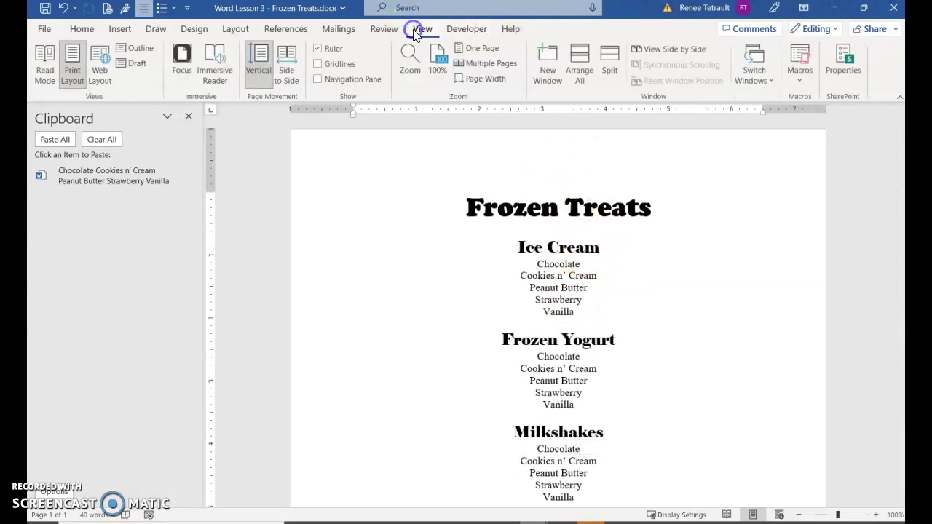
pyautogui.click(470, 48)
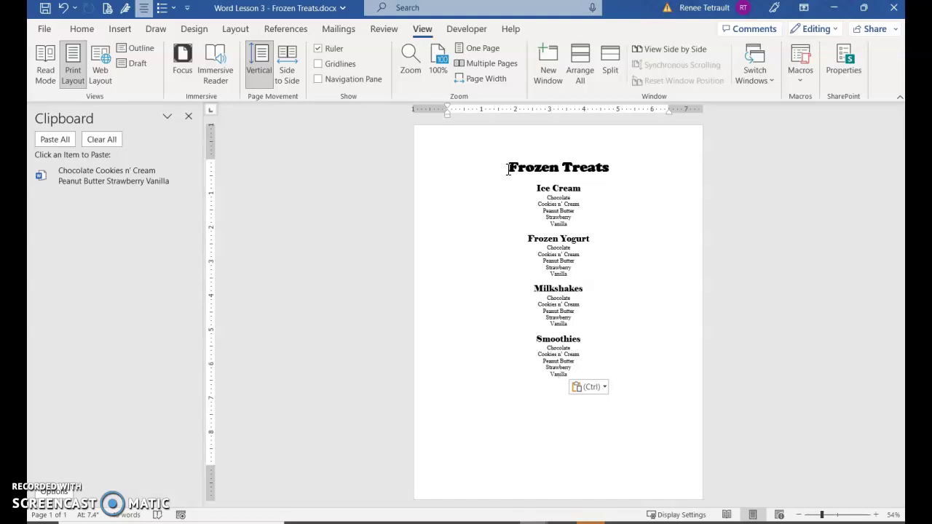
# Step: Set the page's vertical alignment to Center for the whole document and close the Clipboard pane
pyautogui.click(235, 29)
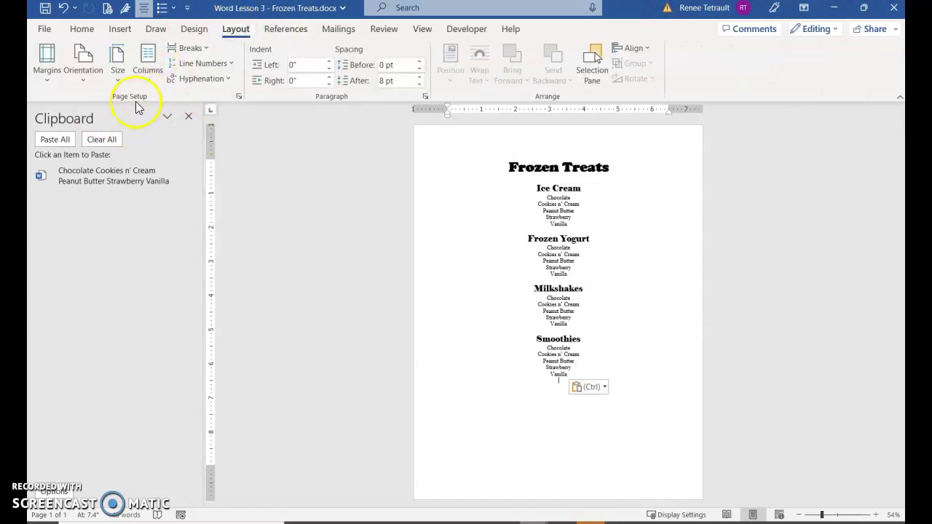
pyautogui.click(246, 102)
pyautogui.click(241, 96)
pyautogui.click(364, 98)
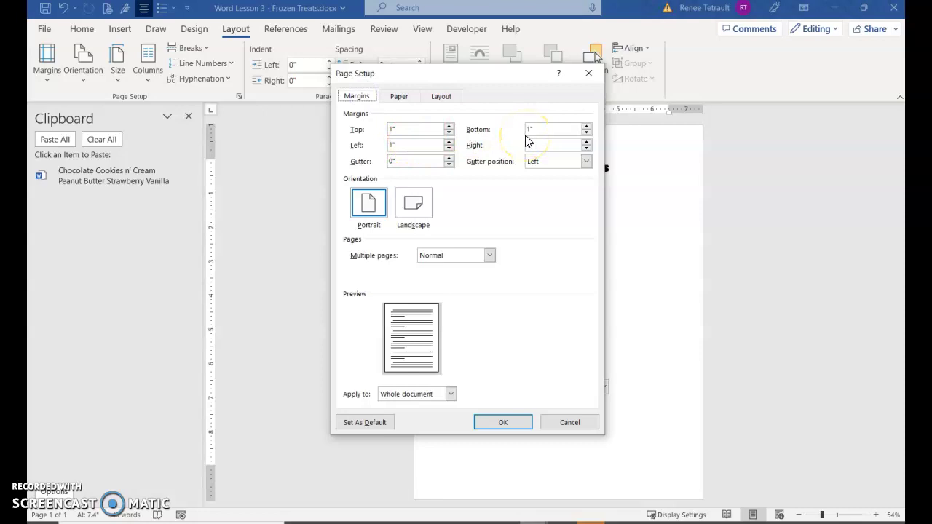
pyautogui.click(391, 99)
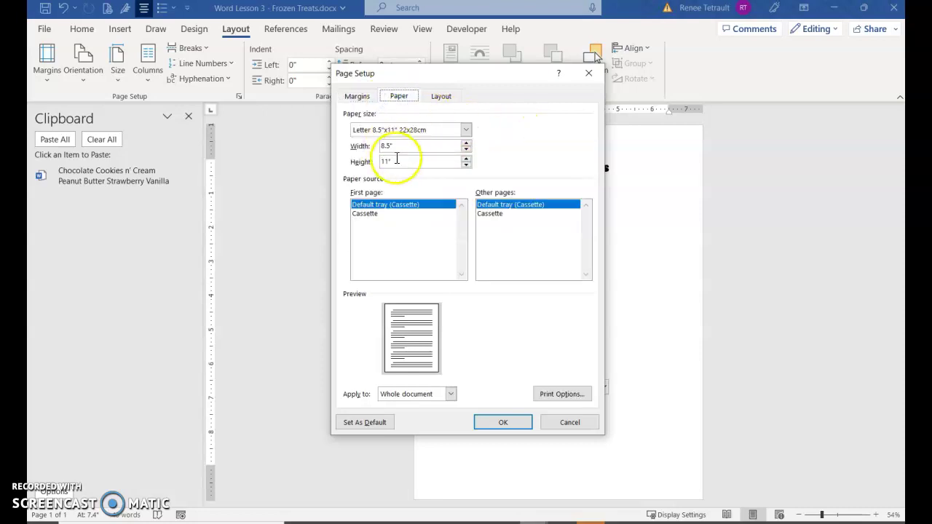
pyautogui.click(441, 97)
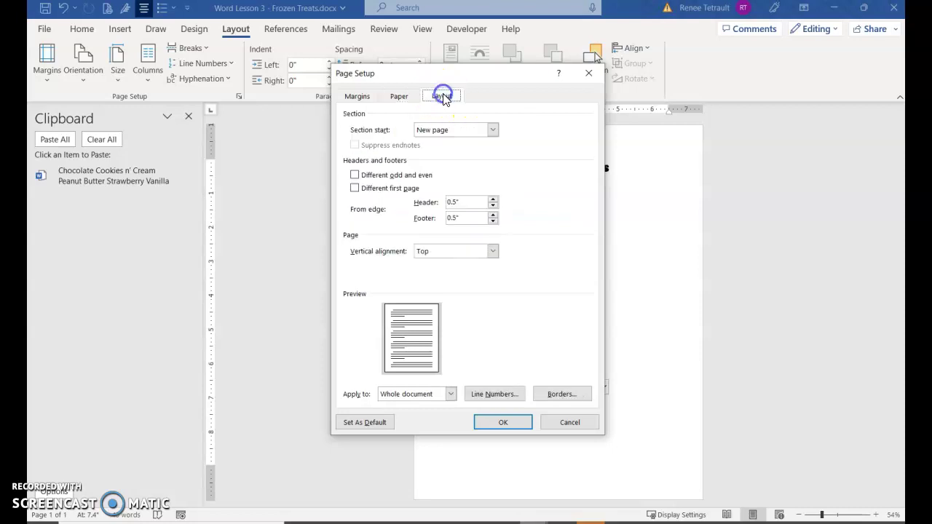
pyautogui.click(493, 251)
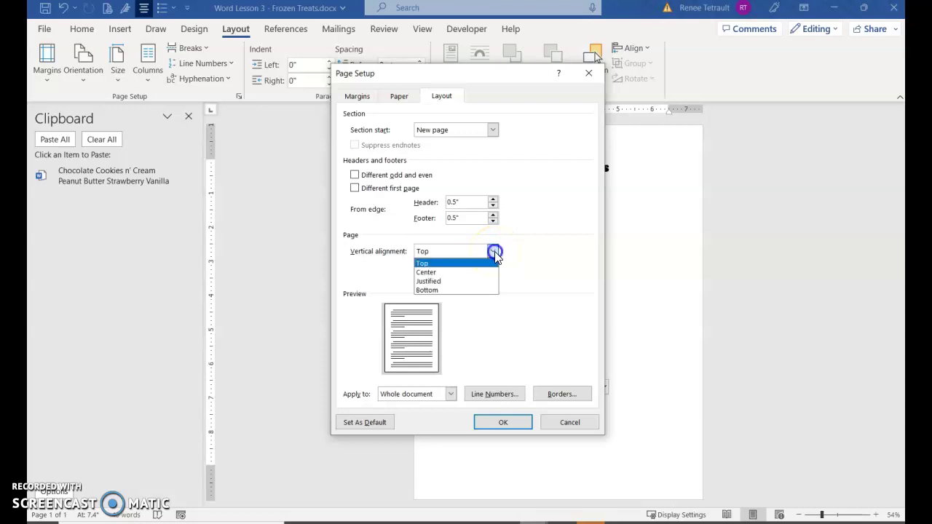
pyautogui.click(450, 274)
pyautogui.click(489, 423)
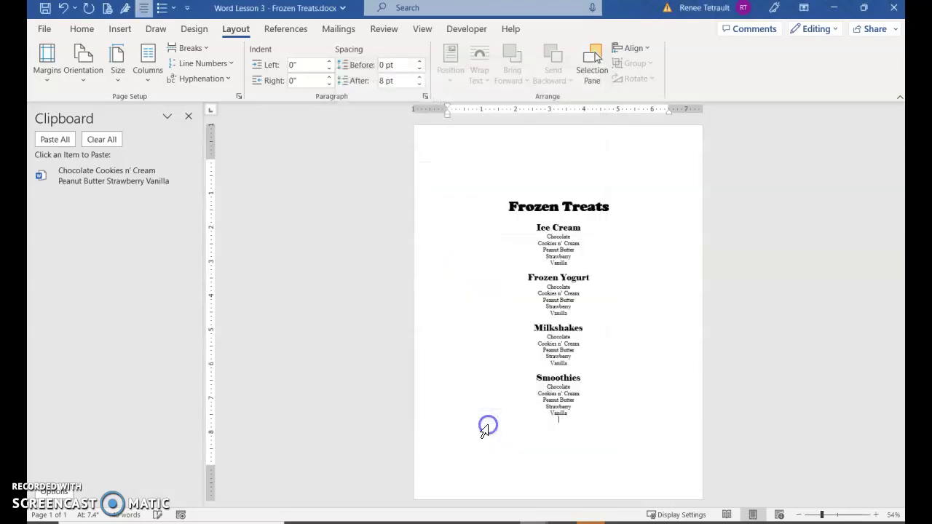
pyautogui.click(632, 448)
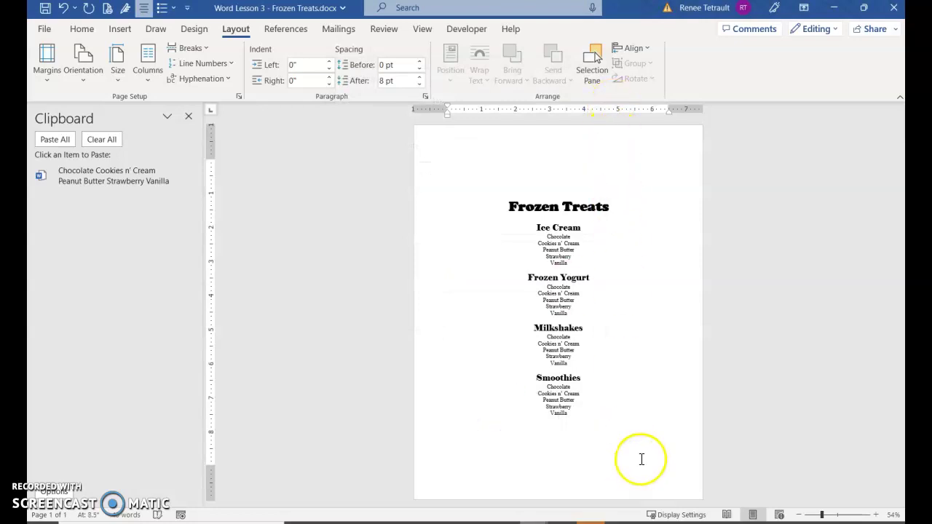
pyautogui.click(189, 117)
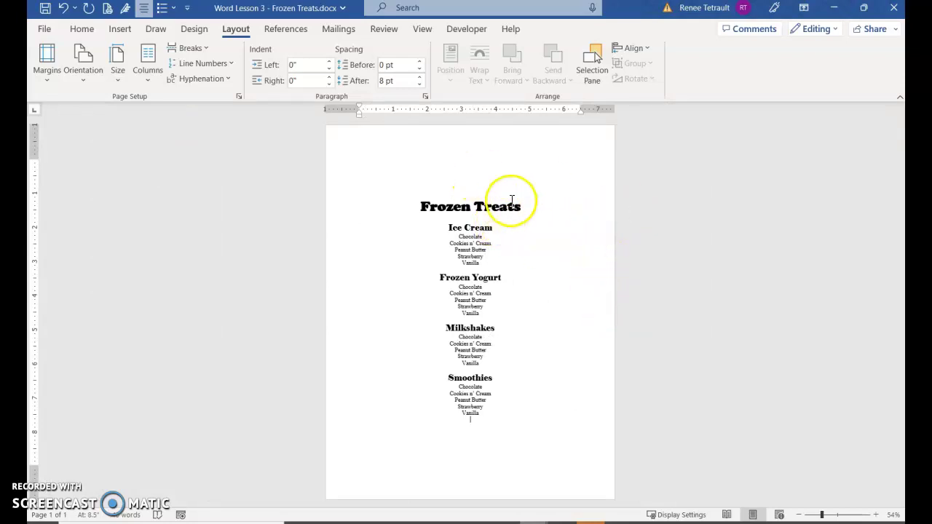
# Step: Choose the ice cream cone art as a page border around the whole document
pyautogui.click(203, 36)
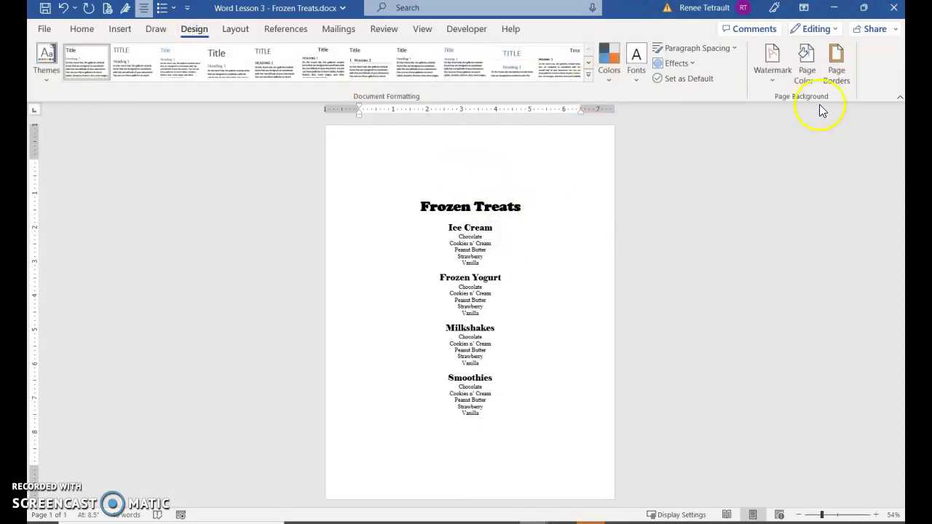
pyautogui.click(839, 76)
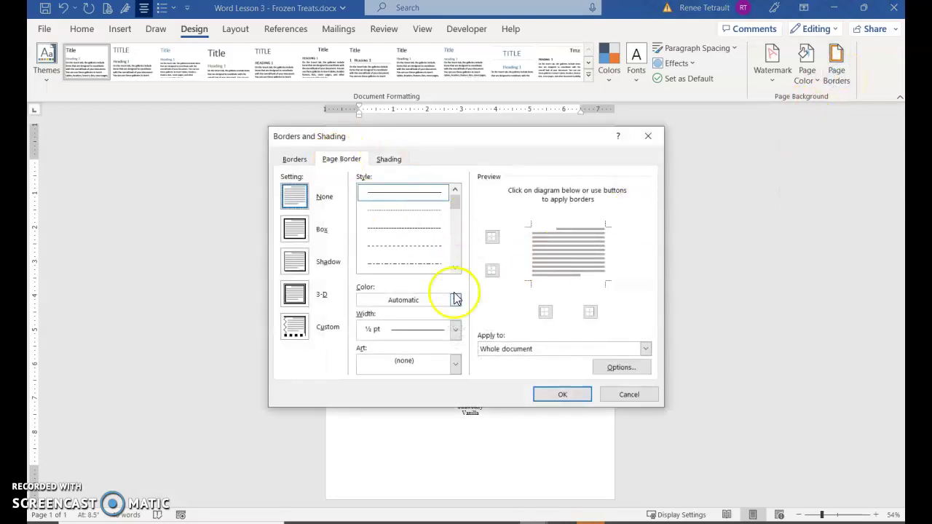
pyautogui.click(455, 364)
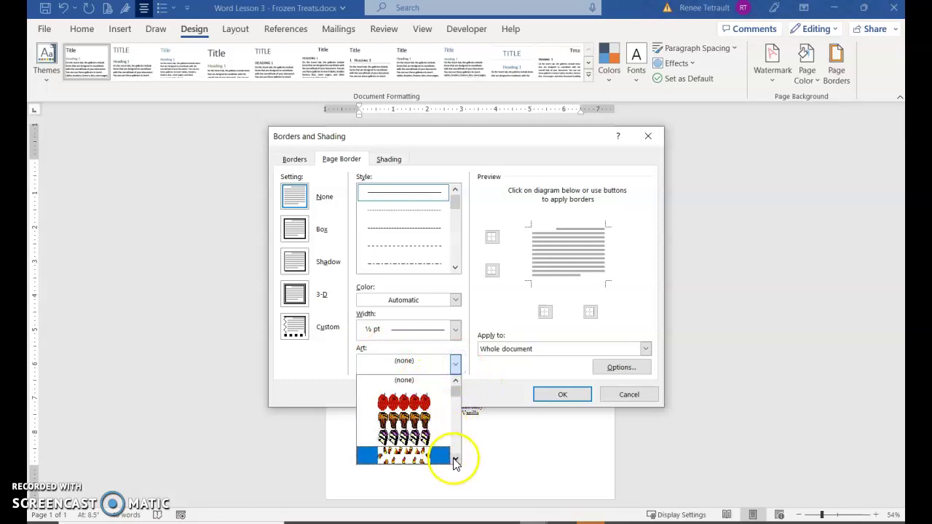
pyautogui.scroll(-3, 451, 457)
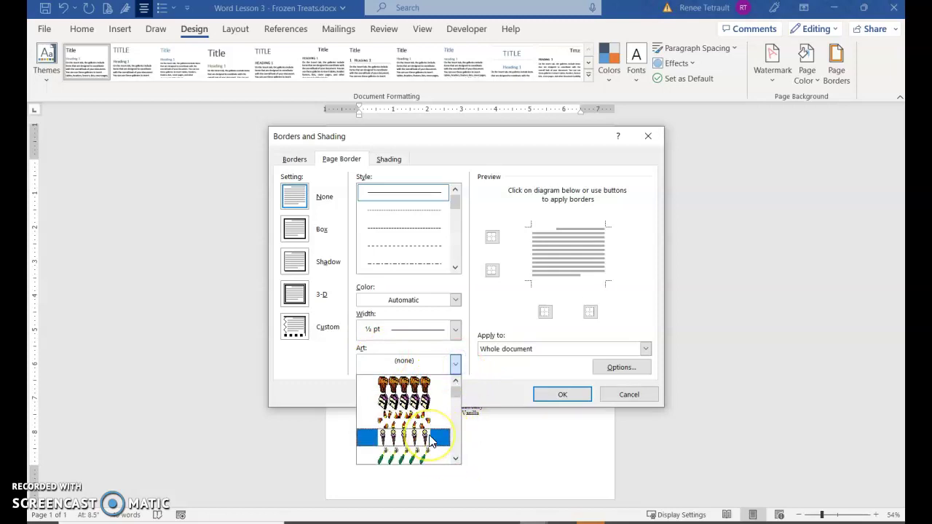
pyautogui.click(430, 438)
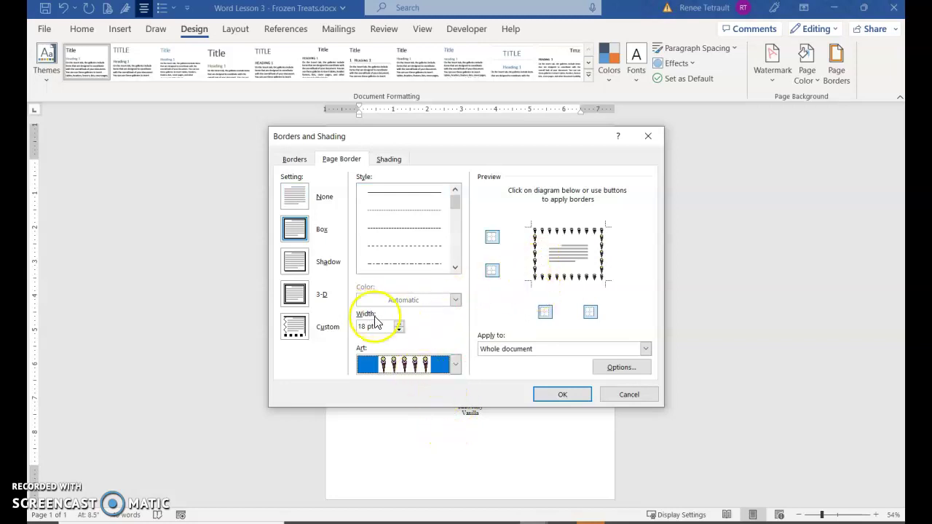
# Step: Set the ice cream cone border's width to 31 pt and apply it to the page
pyautogui.click(399, 323)
pyautogui.click(399, 323)
pyautogui.click(399, 323)
pyautogui.click(399, 324)
pyautogui.click(399, 324)
pyautogui.click(399, 323)
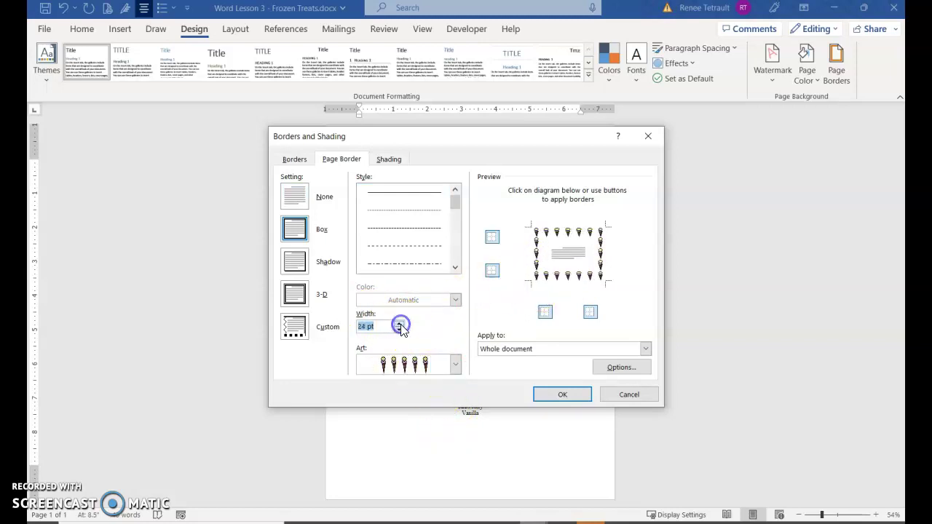
pyautogui.click(399, 324)
pyautogui.click(399, 323)
pyautogui.click(399, 323)
pyautogui.click(399, 323)
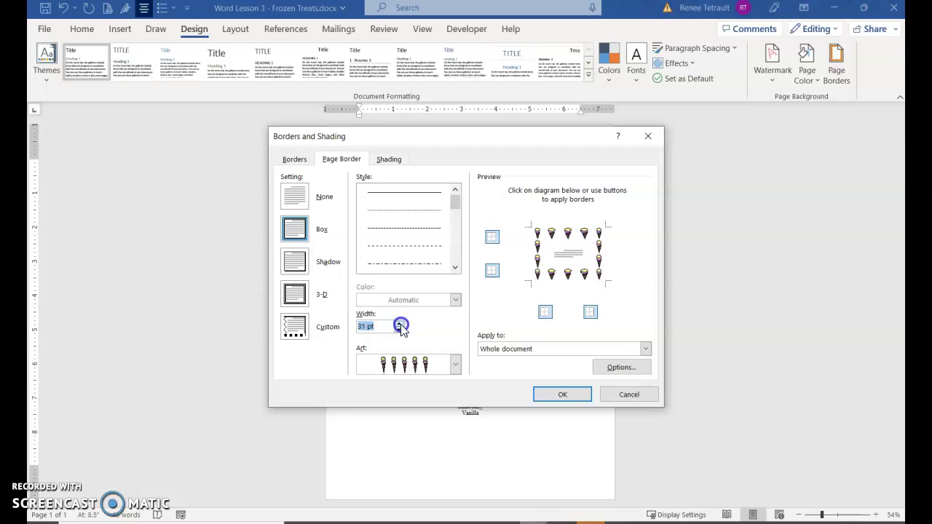
pyautogui.click(399, 323)
pyautogui.click(561, 393)
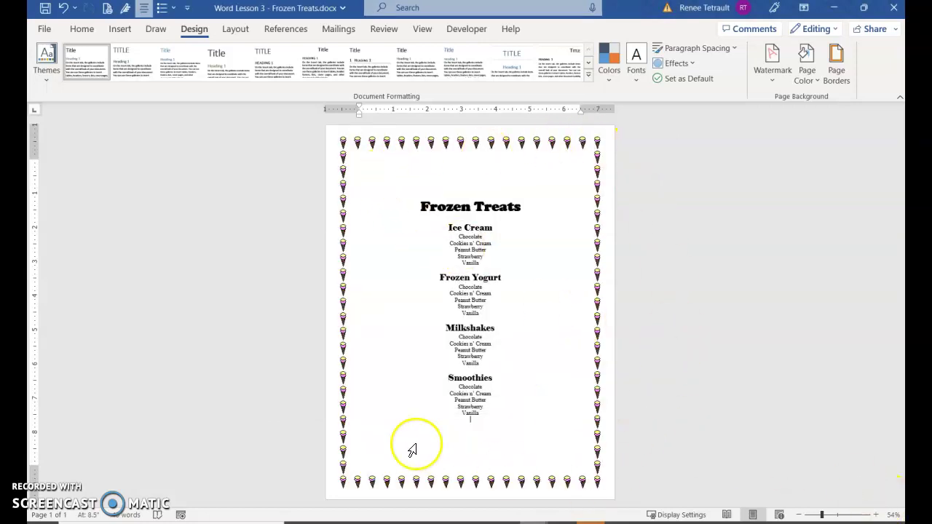
# Step: Fill the page background with a light orange shade from the theme colors
pyautogui.click(807, 70)
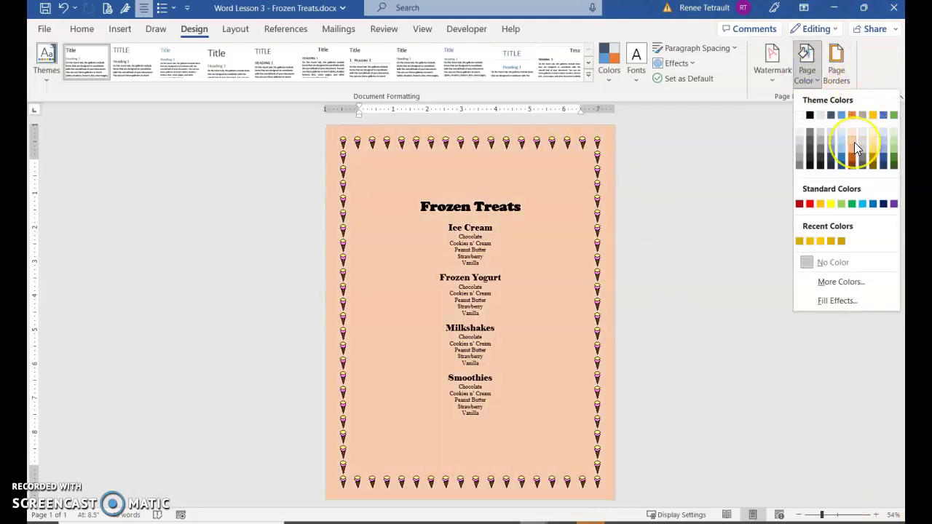
pyautogui.click(855, 142)
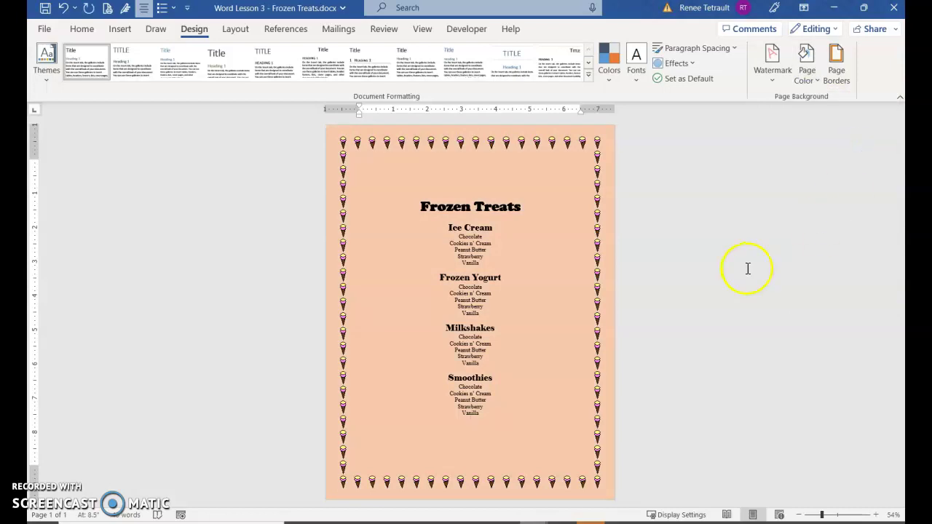